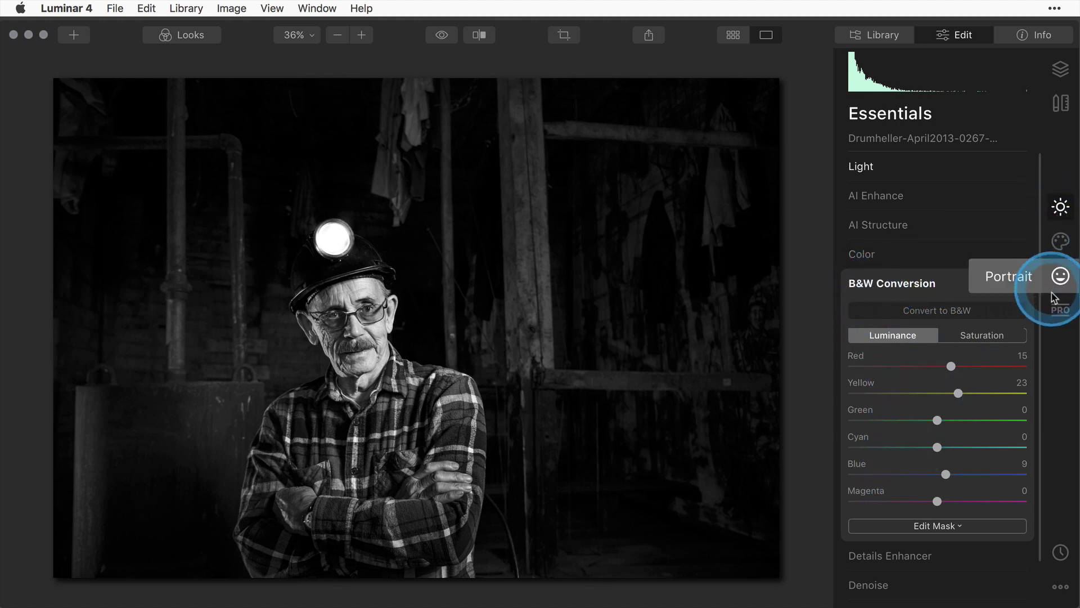
- Expand Split Toning in the Professional tools: Amount 50, highlight and shadow hue and saturation 0
{"action": "left_click", "coordinate": [1061, 309]}
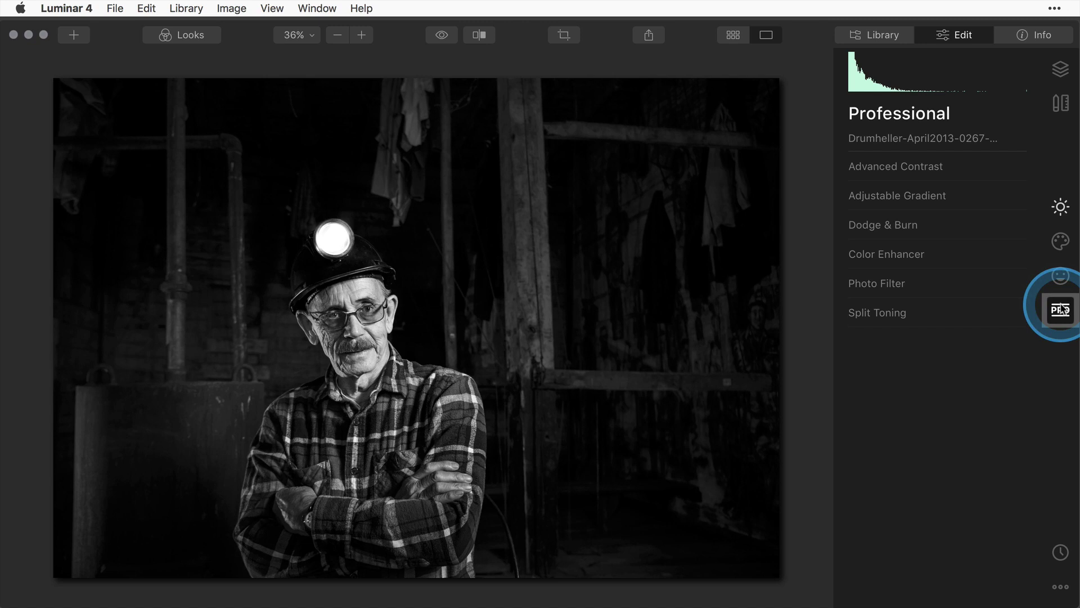
{"action": "left_click", "coordinate": [872, 315]}
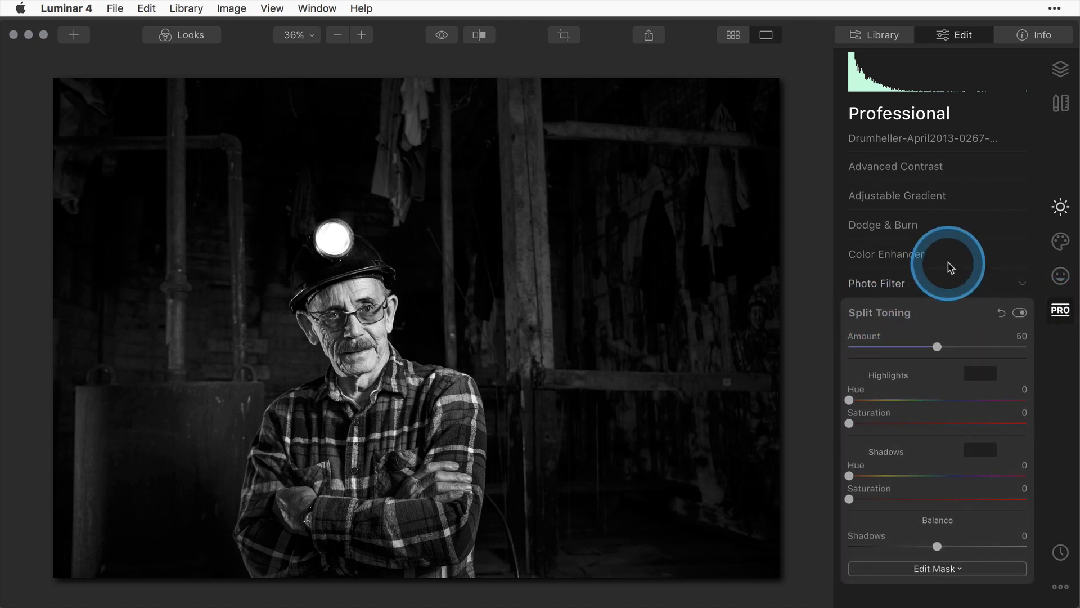
{"action": "left_click", "coordinate": [887, 451]}
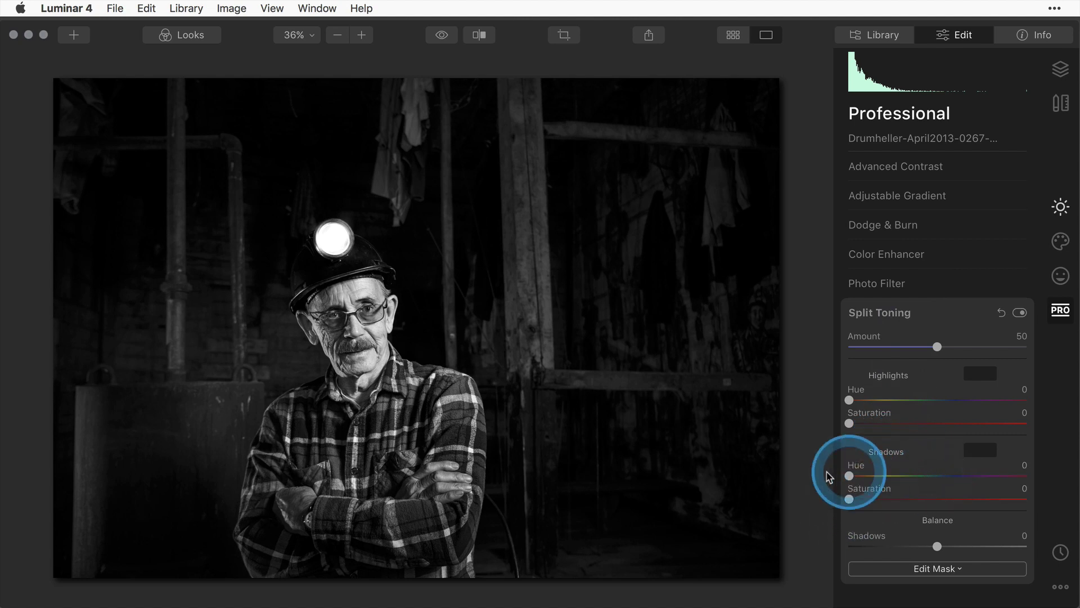
{"action": "left_click", "coordinate": [847, 479]}
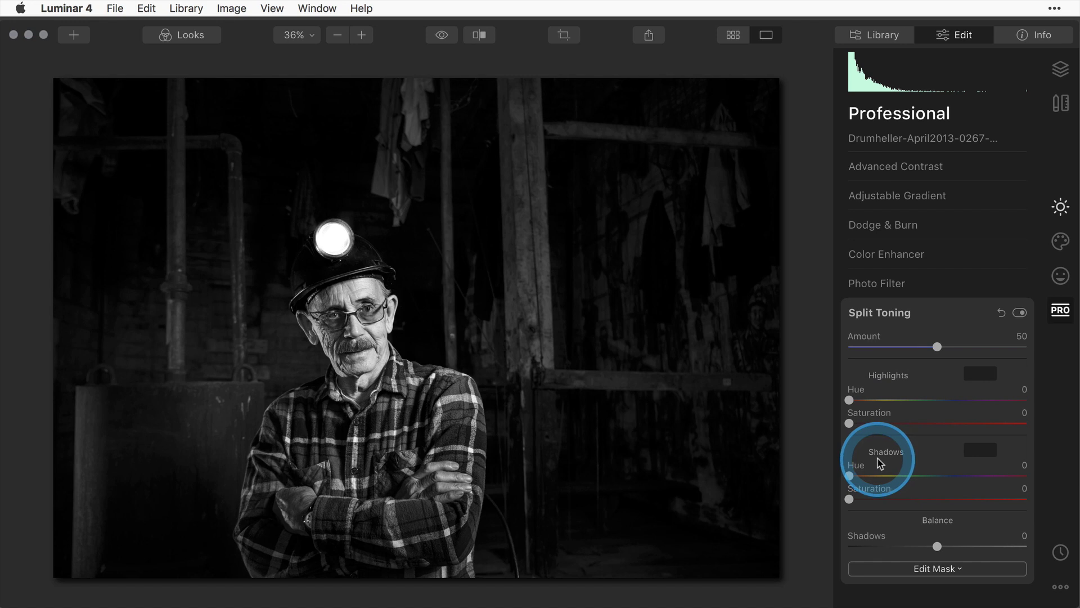
{"action": "left_click", "coordinate": [850, 499]}
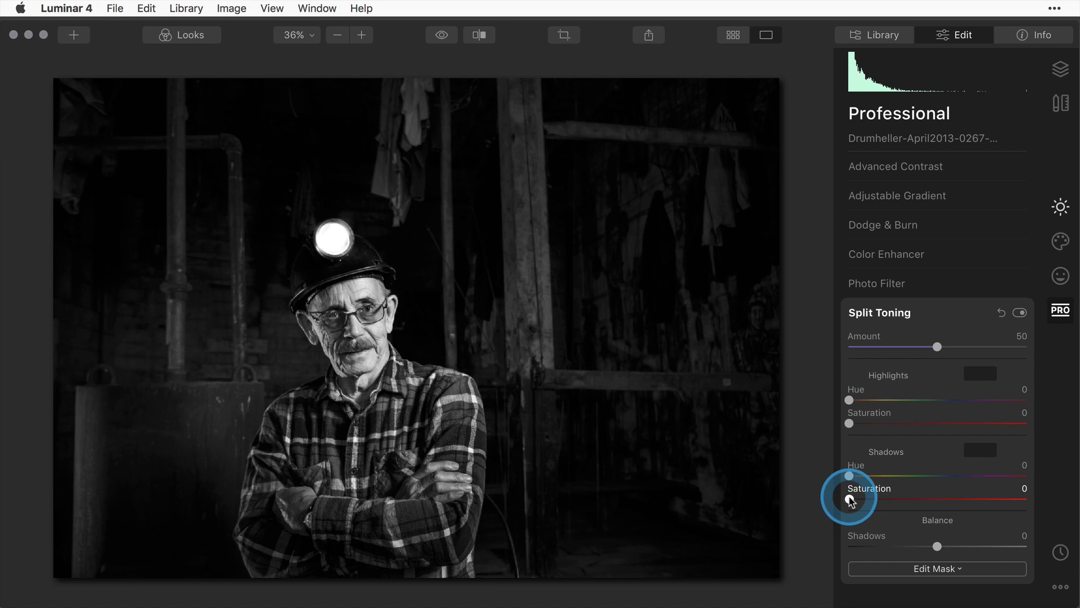
- Tint the portrait's shadows warm sepia with Shadows Hue 45 and Shadows Saturation 35
{"action": "left_click_drag", "start_coordinate": [850, 500], "coordinate": [1034, 501]}
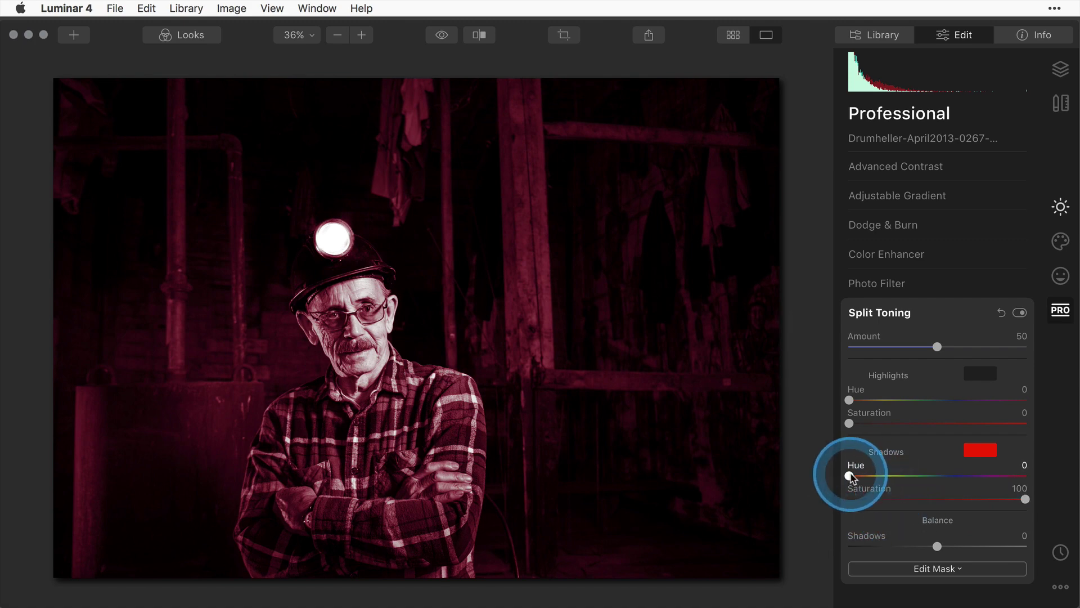
{"action": "left_click_drag", "start_coordinate": [851, 477], "coordinate": [873, 475]}
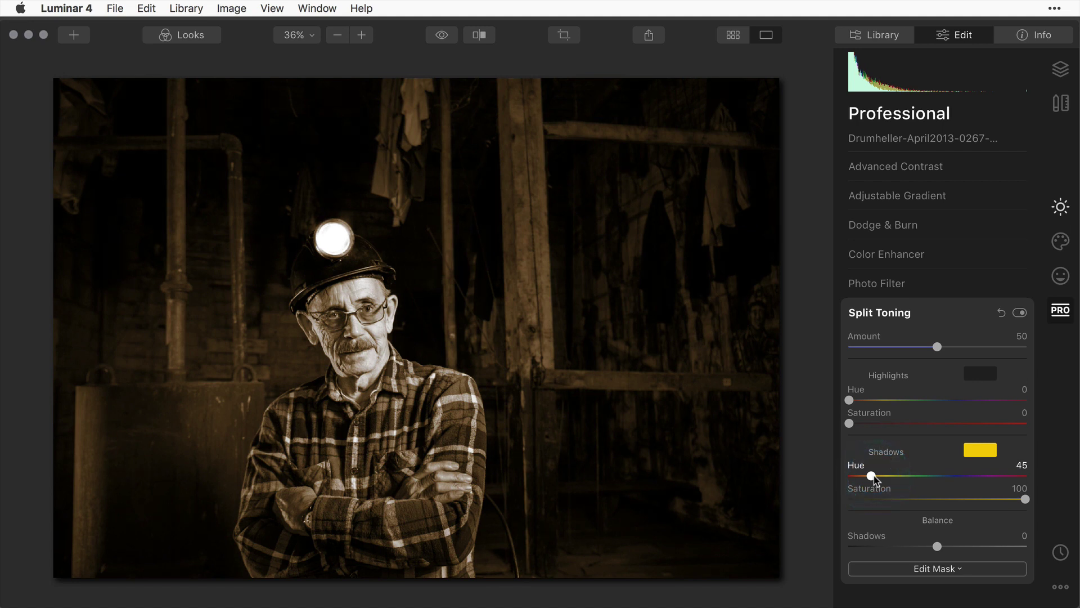
{"action": "left_click_drag", "start_coordinate": [1025, 499], "coordinate": [910, 498]}
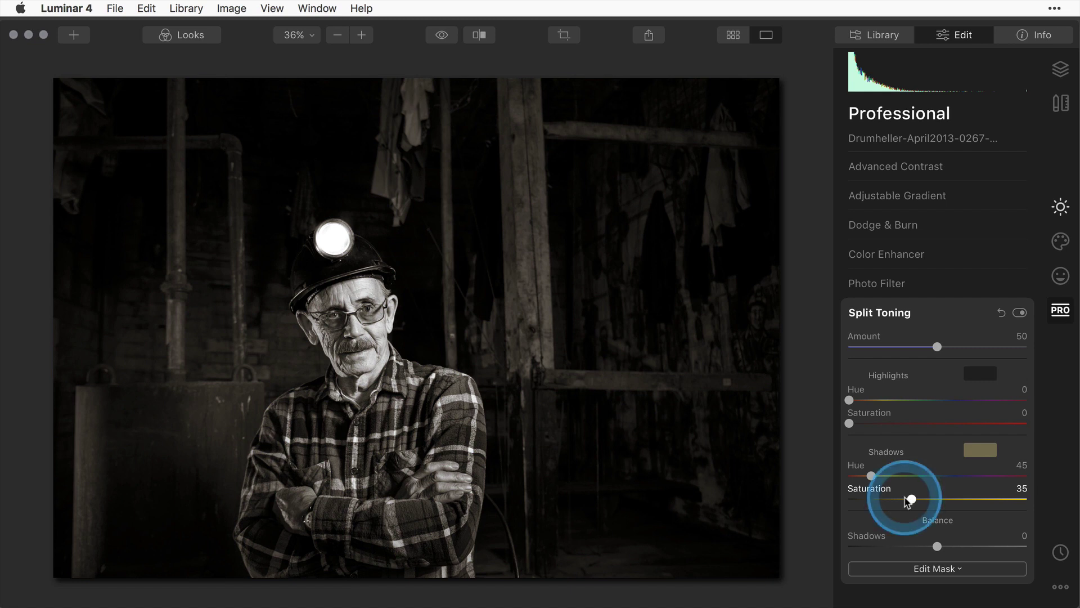
{"action": "left_click", "coordinate": [1021, 313]}
{"action": "left_click", "coordinate": [1020, 314]}
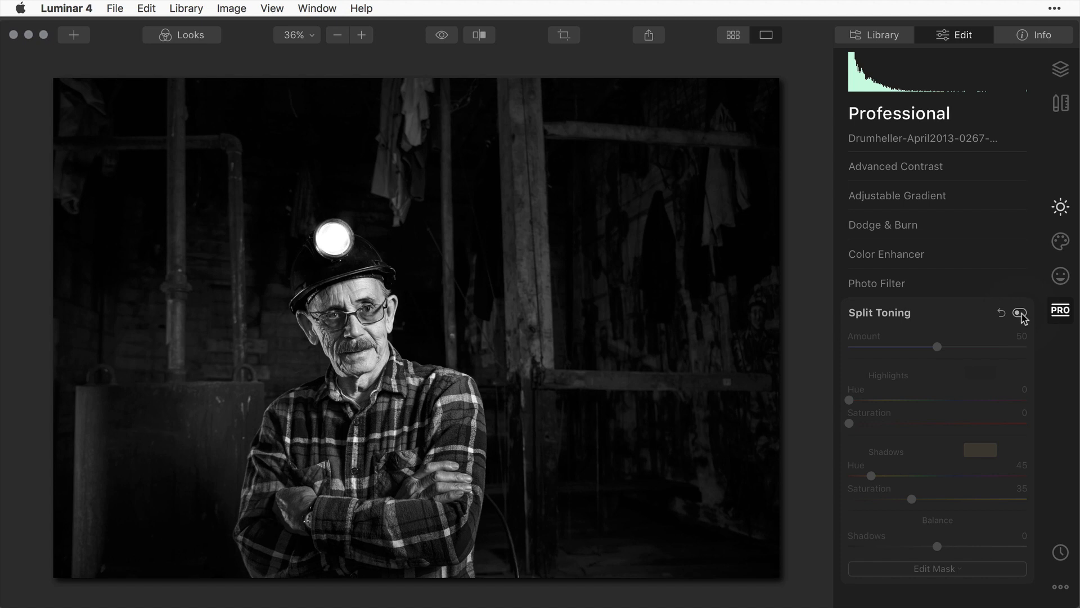
{"action": "left_click", "coordinate": [1020, 313]}
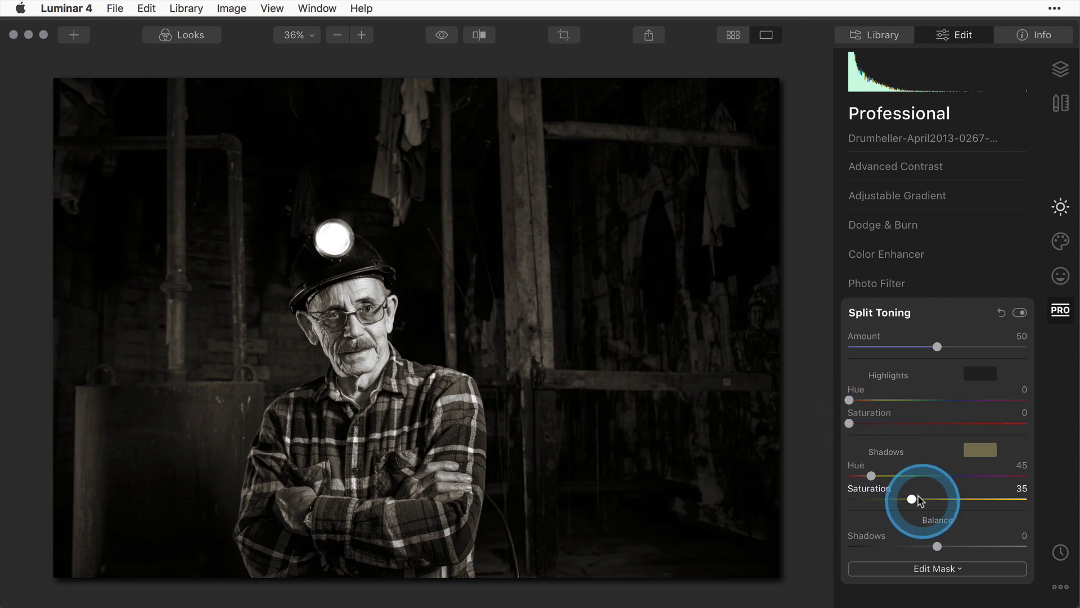
- Shift the portrait's shadow tint to yellow-green at Shadows Hue 61 and Saturation 60
{"action": "left_click_drag", "start_coordinate": [866, 475], "coordinate": [1007, 498]}
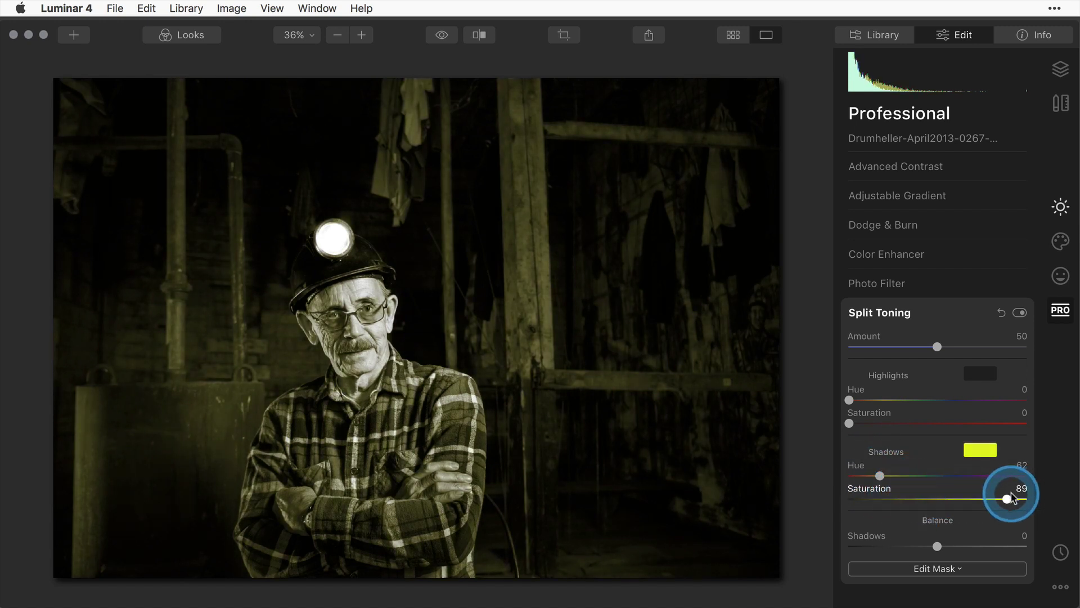
{"action": "left_click_drag", "start_coordinate": [881, 477], "coordinate": [879, 476]}
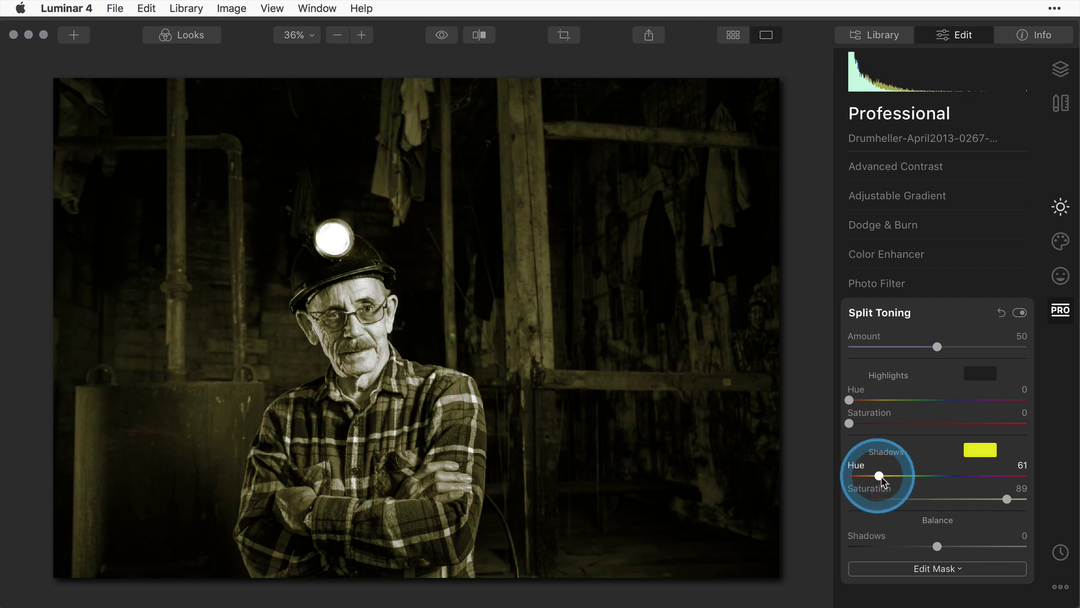
{"action": "left_click_drag", "start_coordinate": [1007, 498], "coordinate": [953, 498]}
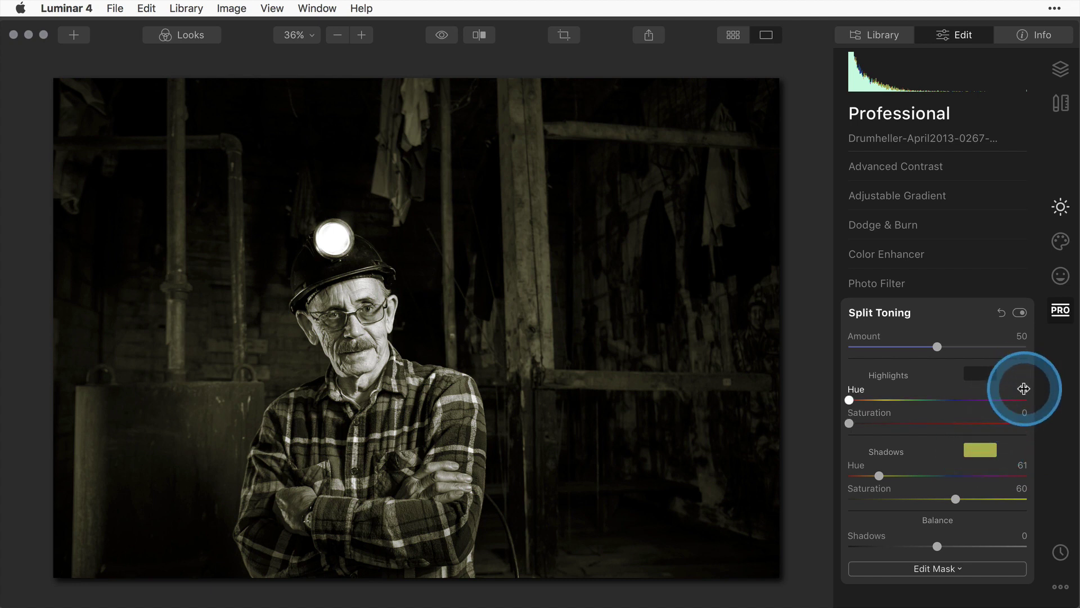
- Set Highlights Hue to 61 with added olive saturation, then move to the bottles photo
{"action": "left_click", "coordinate": [1022, 389]}
{"action": "type", "text": "61"}
{"action": "key", "text": "Return"}
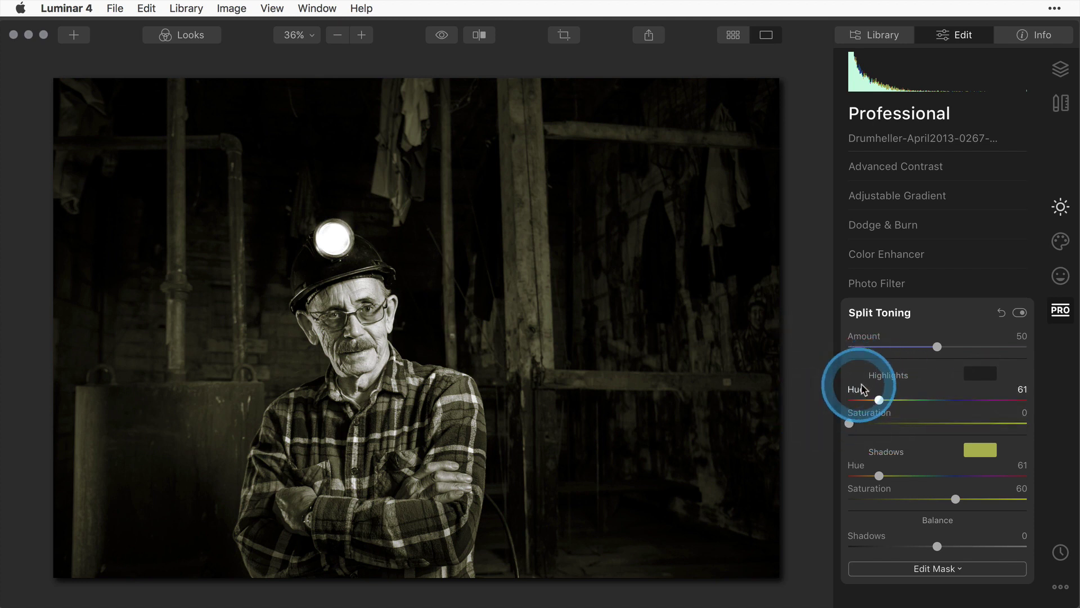
{"action": "left_click_drag", "start_coordinate": [848, 423], "coordinate": [921, 422]}
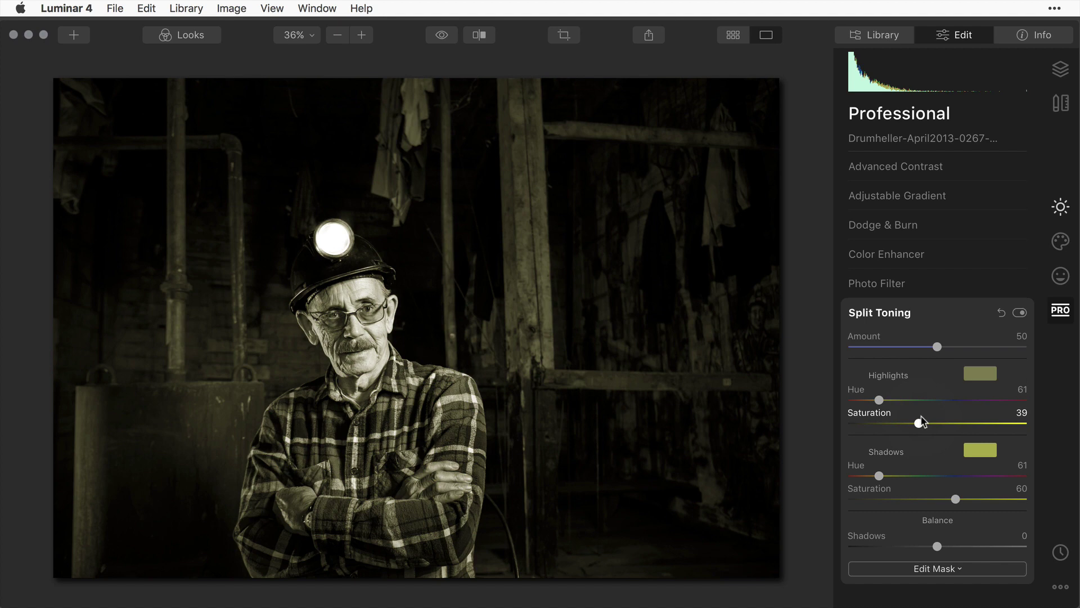
{"action": "left_click", "coordinate": [776, 276]}
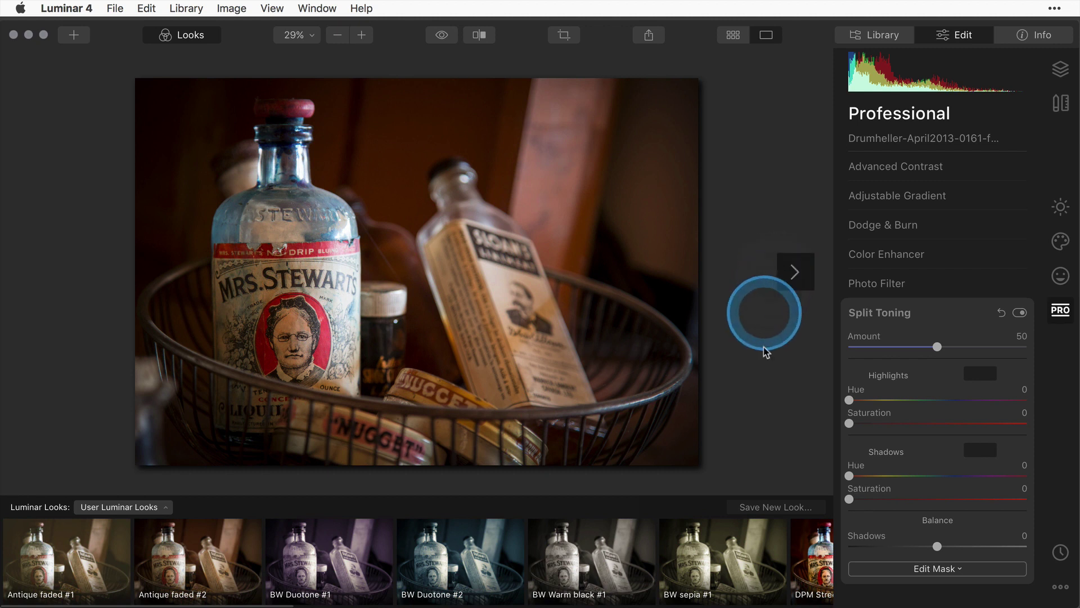
- Apply the BW sepia #1 look to the bottles photo and hide the Looks filmstrip
{"action": "left_click", "coordinate": [732, 548]}
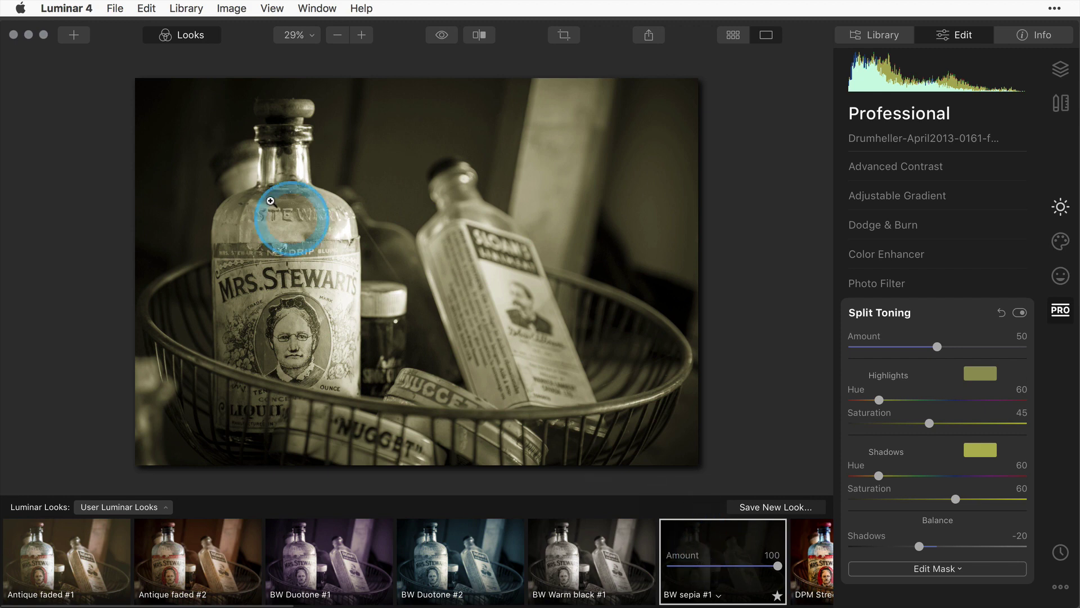
{"action": "left_click", "coordinate": [187, 38]}
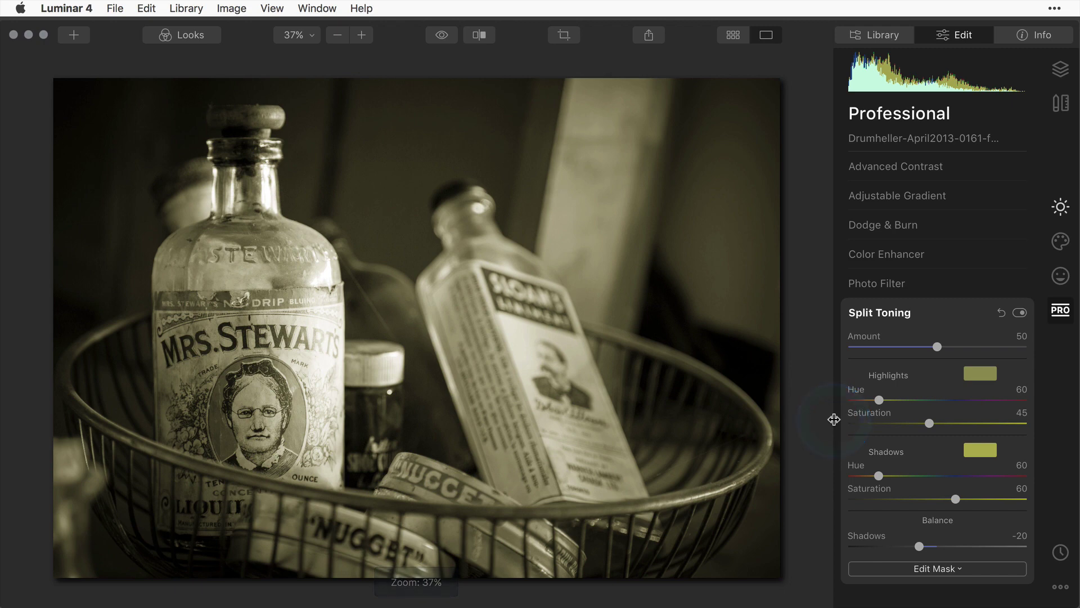
- Tint shadows teal-blue, strengthen the yellow highlights, and nudge the balance toward shadows
{"action": "left_click", "coordinate": [894, 506]}
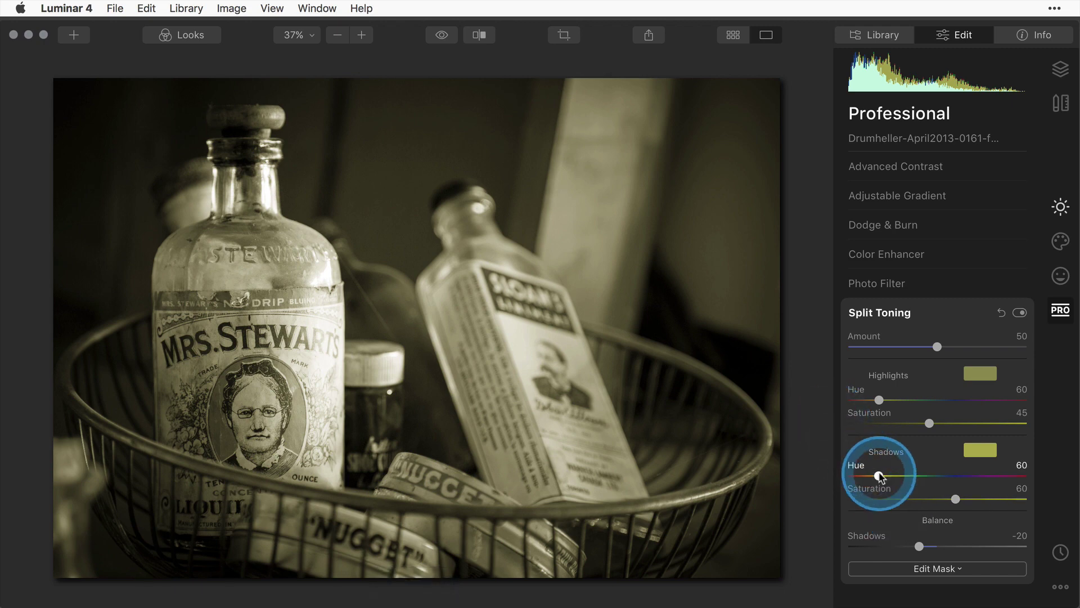
{"action": "left_click_drag", "start_coordinate": [880, 476], "coordinate": [947, 476]}
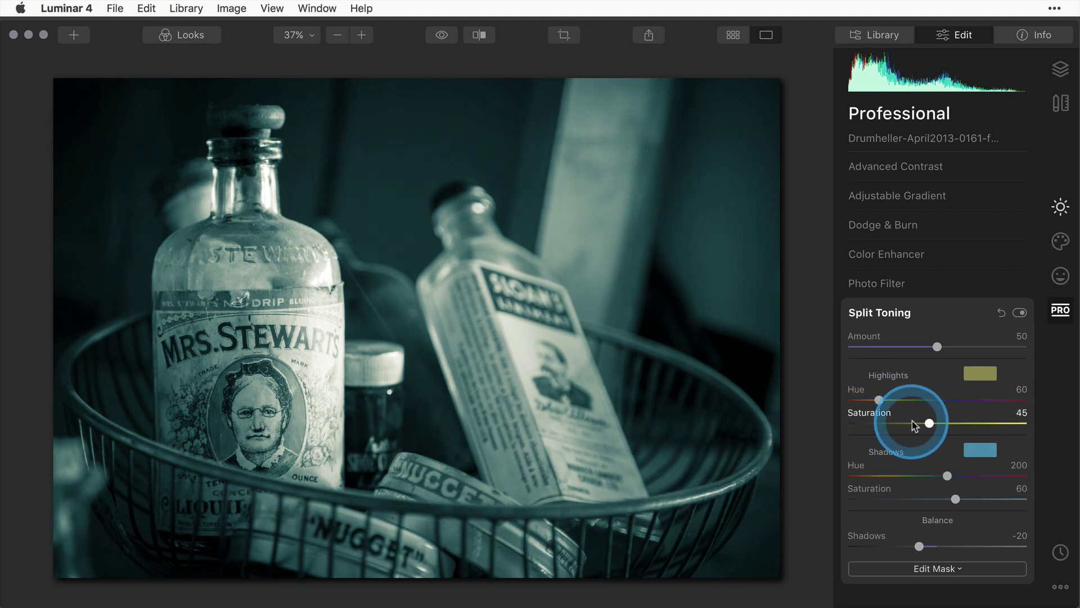
{"action": "left_click_drag", "start_coordinate": [929, 424], "coordinate": [964, 423]}
{"action": "left_click", "coordinate": [919, 546]}
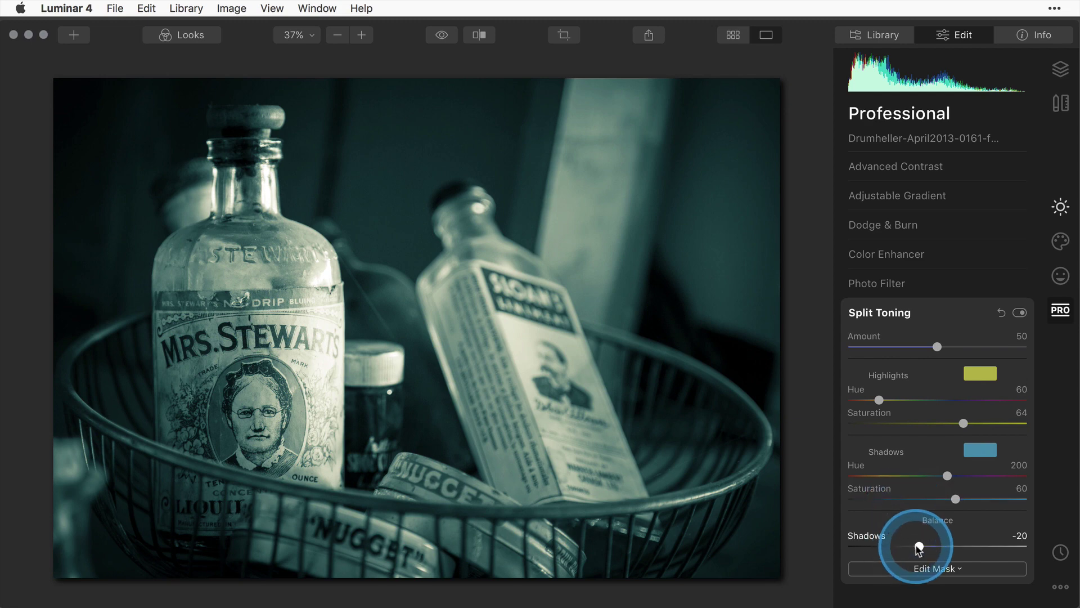
{"action": "mouse_move", "coordinate": [920, 546]}
{"action": "left_mouse_down"}
{"action": "mouse_move", "coordinate": [998, 545]}
{"action": "mouse_move", "coordinate": [839, 540]}
{"action": "mouse_move", "coordinate": [1027, 545]}
{"action": "mouse_move", "coordinate": [837, 545]}
{"action": "mouse_move", "coordinate": [957, 547]}
{"action": "mouse_move", "coordinate": [894, 546]}
{"action": "mouse_move", "coordinate": [915, 547]}
{"action": "left_mouse_up"}
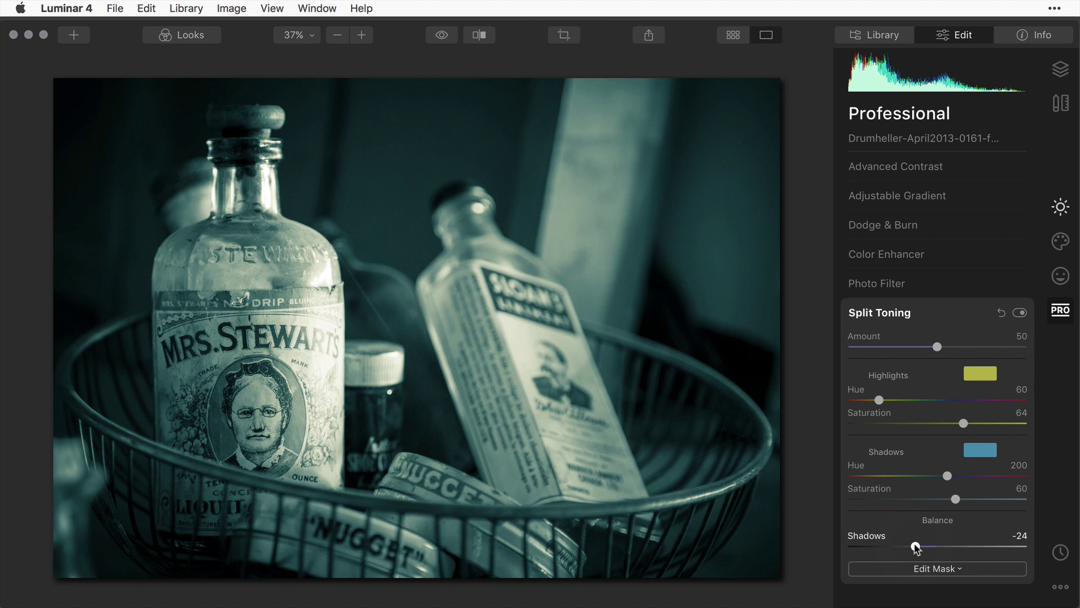
- Set the highlight tint hue to 70 and slightly adjust the shadow hue
{"action": "mouse_move", "coordinate": [879, 400]}
{"action": "left_mouse_down"}
{"action": "mouse_move", "coordinate": [980, 401]}
{"action": "mouse_move", "coordinate": [884, 401]}
{"action": "left_mouse_up"}
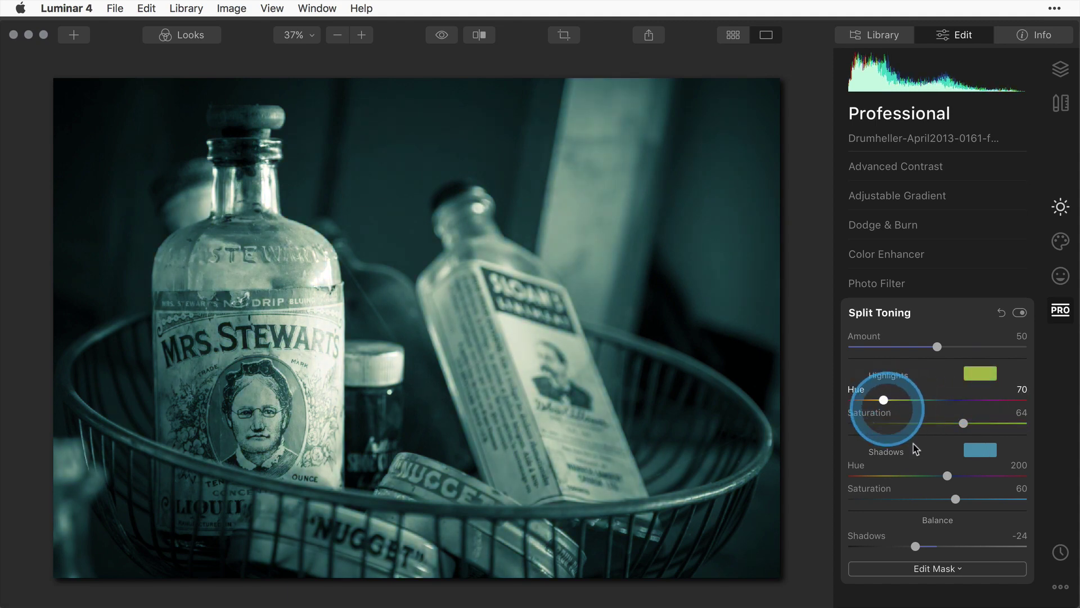
{"action": "left_click_drag", "start_coordinate": [947, 475], "coordinate": [855, 476]}
{"action": "left_click_drag", "start_coordinate": [884, 399], "coordinate": [908, 400]}
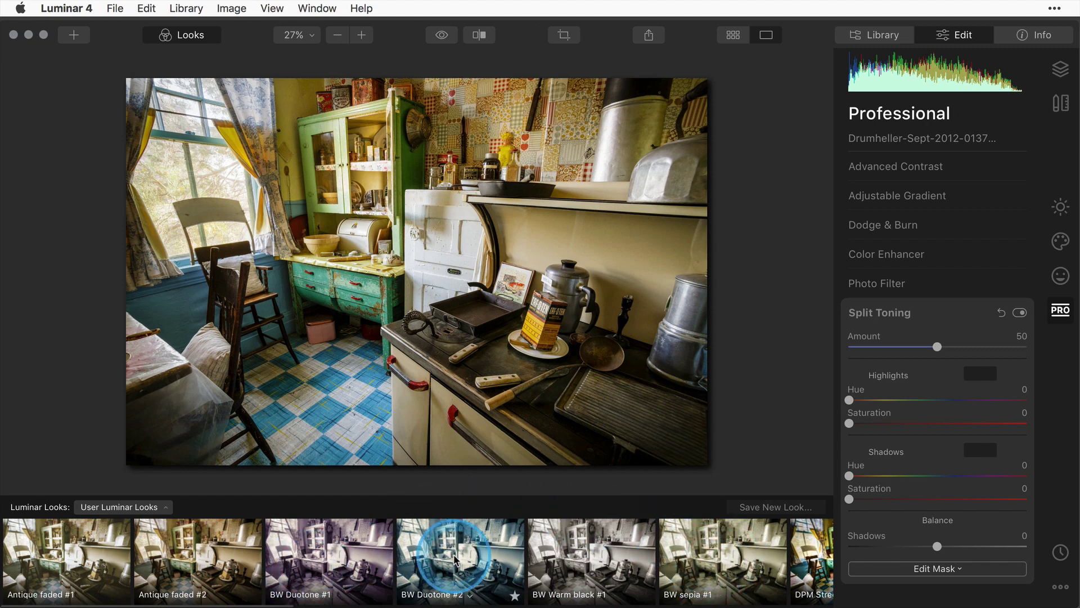
- Preview the BW Duotone #1, BW Duotone #2, BW Warm black #1 and BW sepia #1 looks on the kitchen photo
{"action": "left_click", "coordinate": [320, 543]}
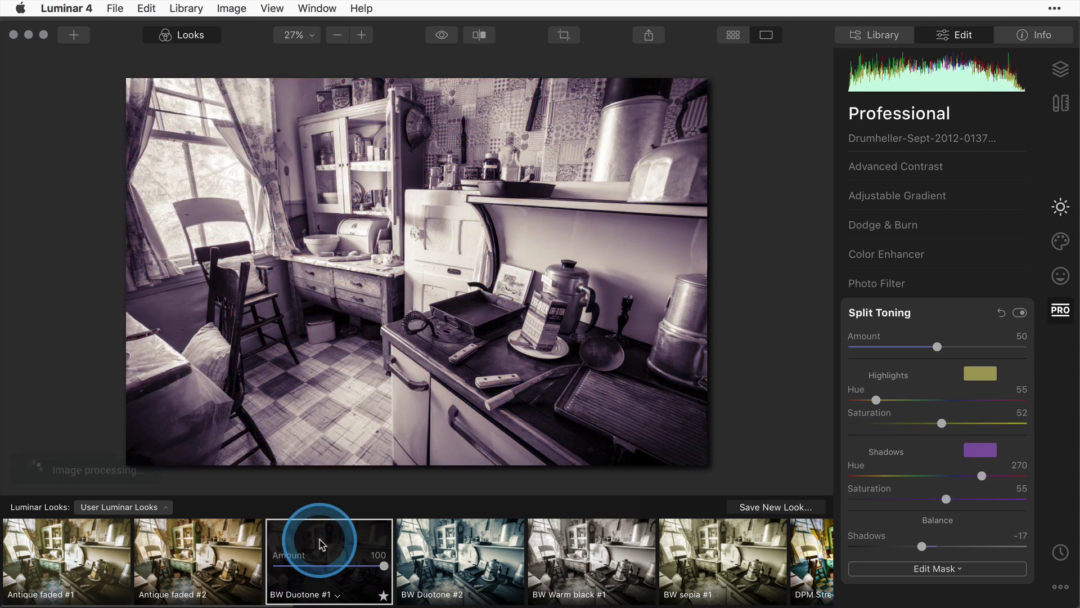
{"action": "left_click", "coordinate": [438, 547]}
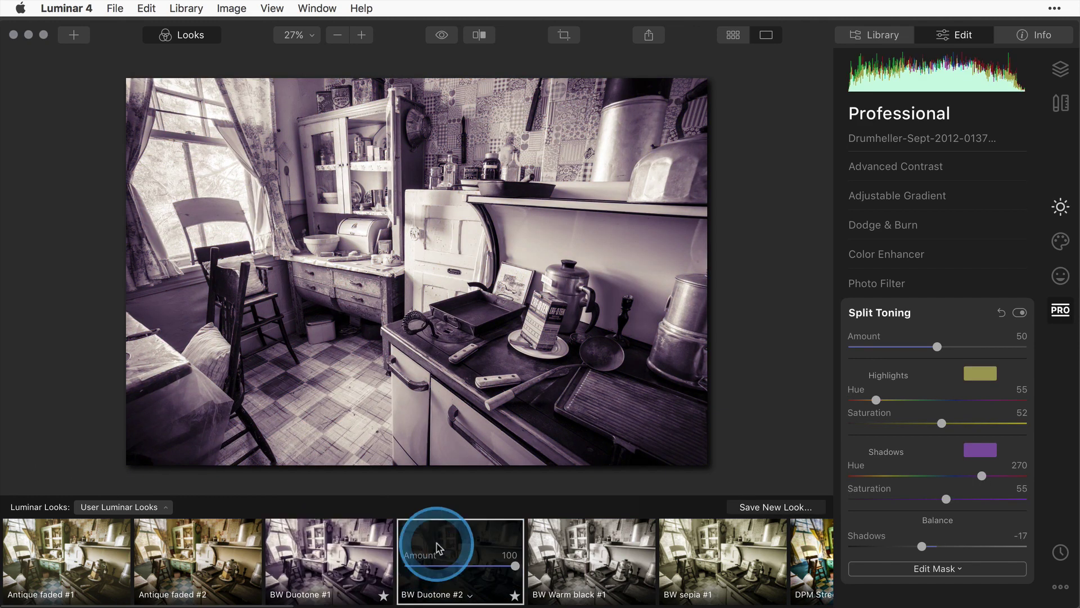
{"action": "left_click", "coordinate": [588, 546]}
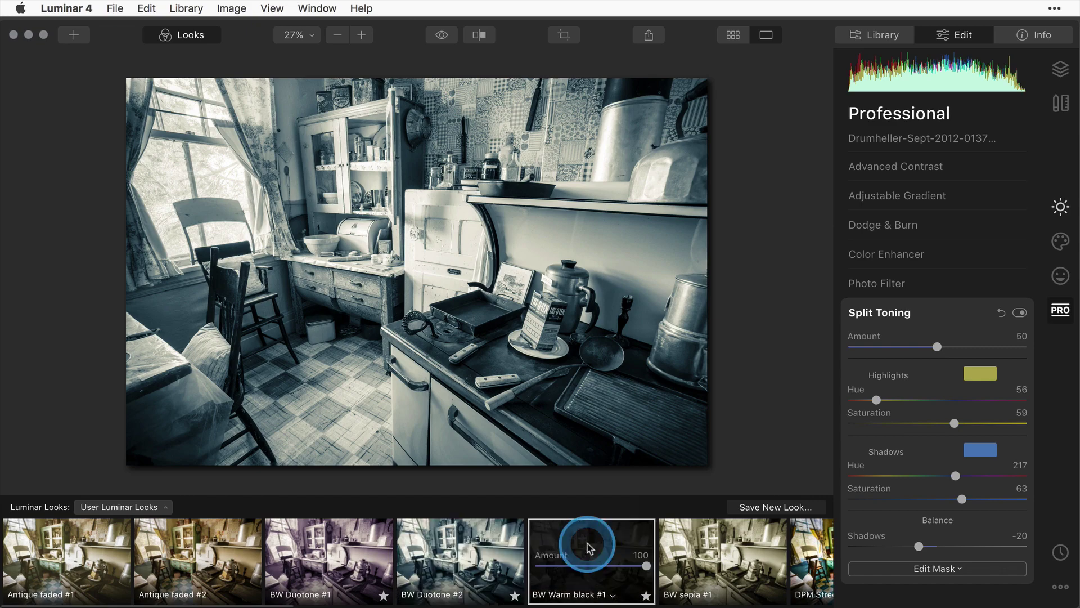
{"action": "left_click", "coordinate": [703, 544]}
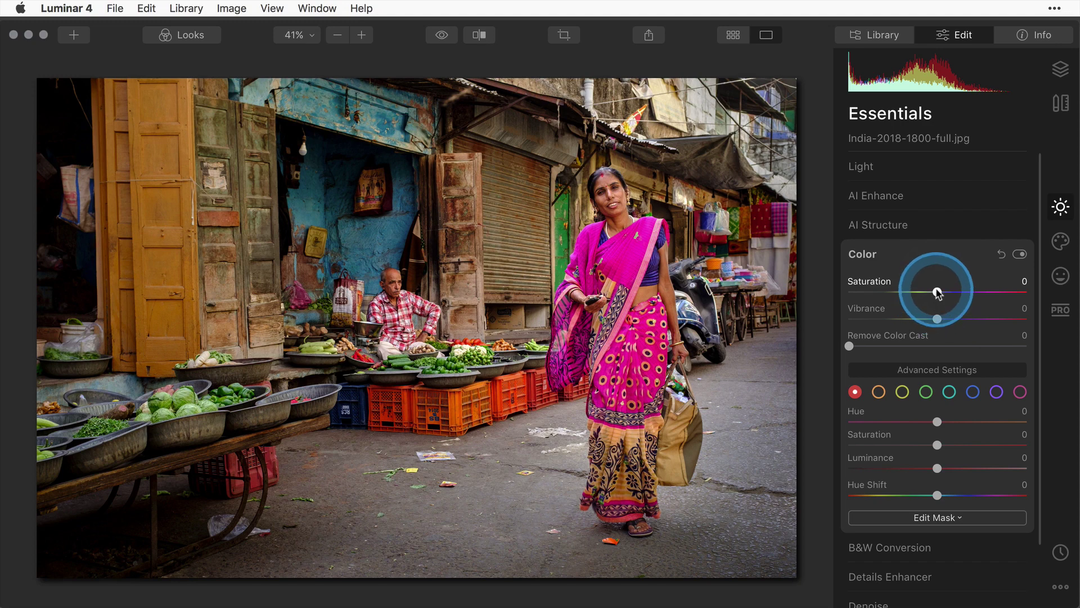
- Cut the street photo's Color saturation to -50 and tint its shadows at Hue 56, Saturation 60
{"action": "left_click_drag", "start_coordinate": [937, 292], "coordinate": [893, 292]}
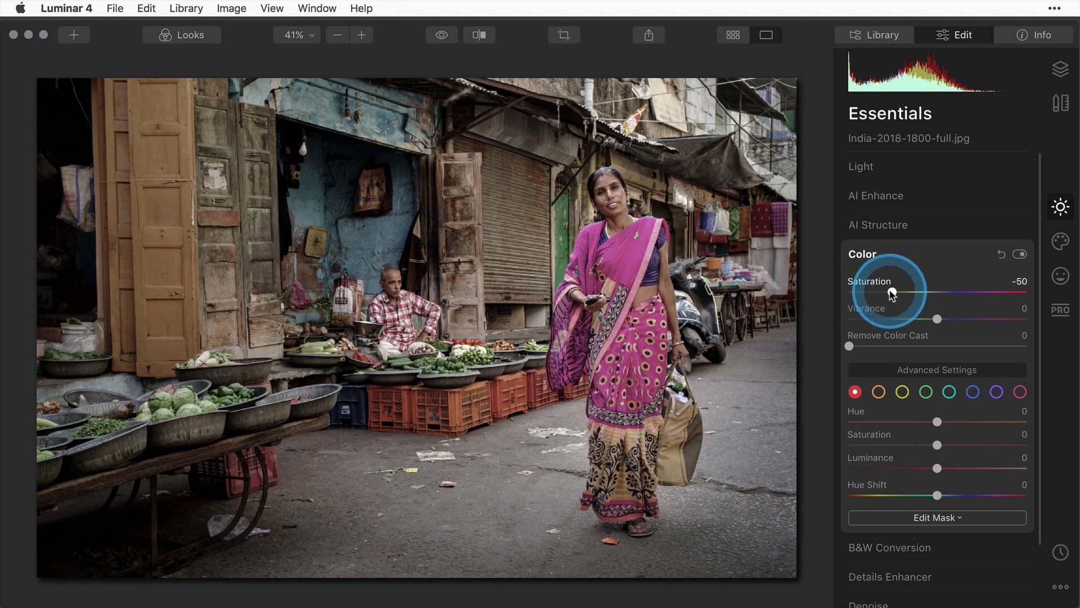
{"action": "left_click", "coordinate": [1061, 311]}
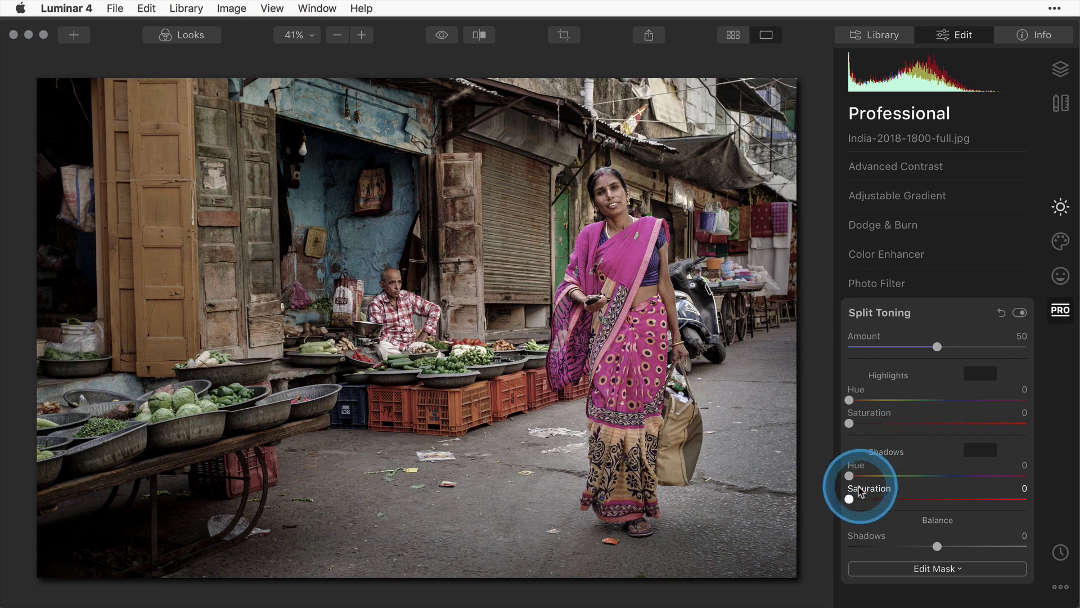
{"action": "left_click_drag", "start_coordinate": [851, 501], "coordinate": [956, 499]}
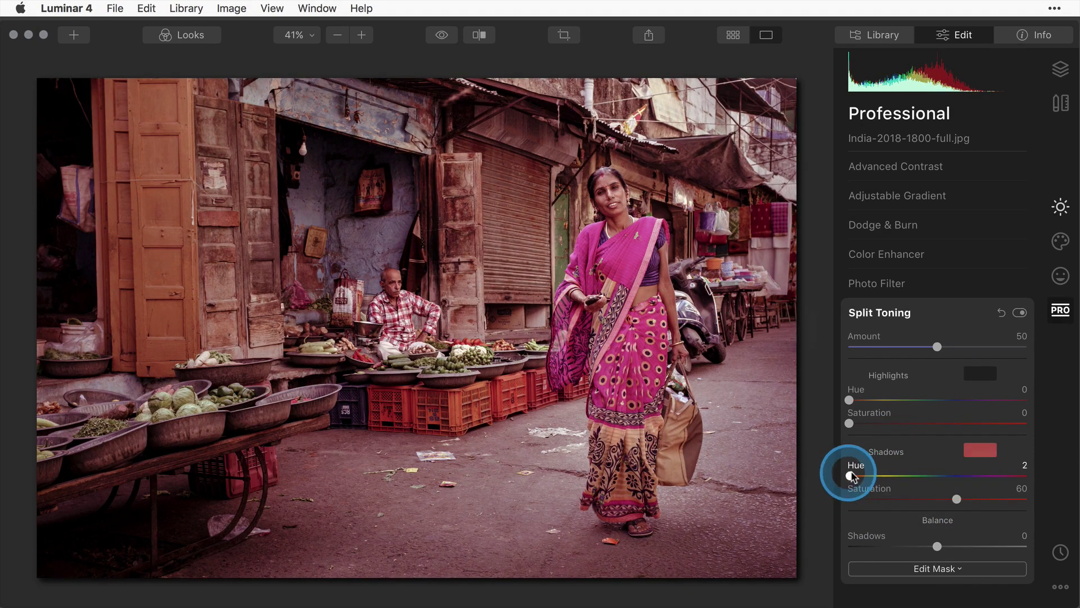
{"action": "left_click_drag", "start_coordinate": [849, 476], "coordinate": [876, 476]}
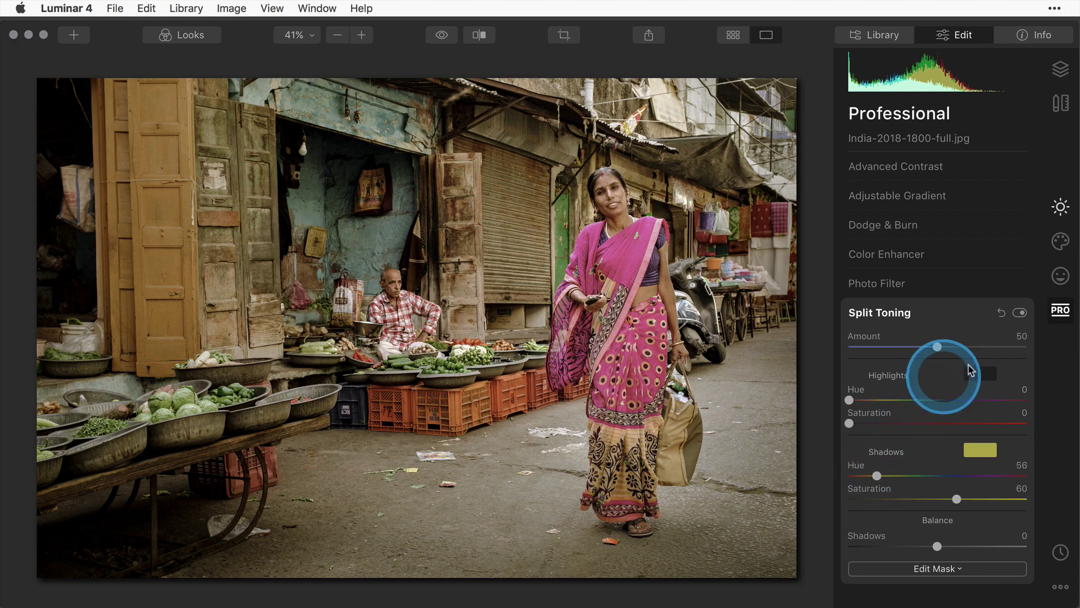
- Set Matte Look to Amount 55, Fade 26, Contrast -2, Color Toning Range 58 and Hue 29
{"action": "left_click", "coordinate": [1060, 242]}
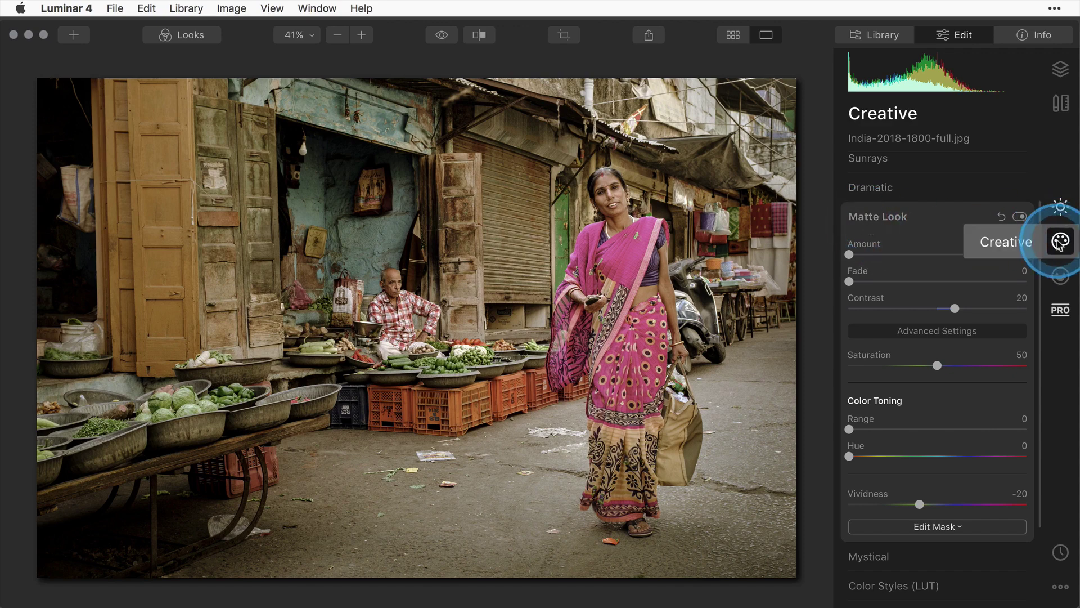
{"action": "left_click", "coordinate": [897, 254]}
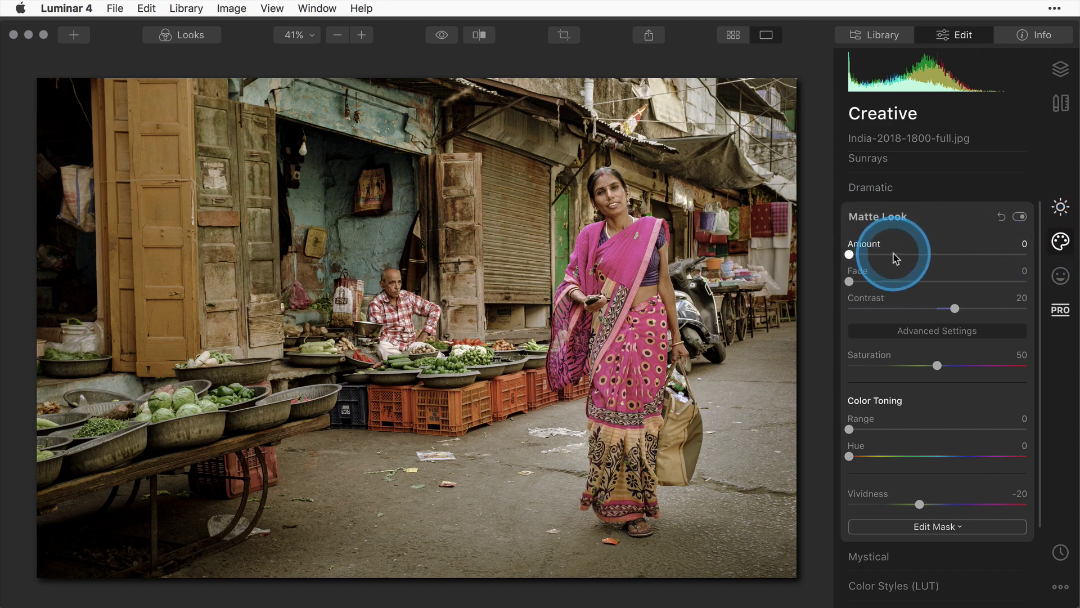
{"action": "mouse_move", "coordinate": [867, 287]}
{"action": "left_mouse_down"}
{"action": "mouse_move", "coordinate": [895, 250]}
{"action": "mouse_move", "coordinate": [923, 254]}
{"action": "mouse_move", "coordinate": [880, 279]}
{"action": "left_mouse_up"}
{"action": "left_click_drag", "start_coordinate": [955, 309], "coordinate": [936, 308]}
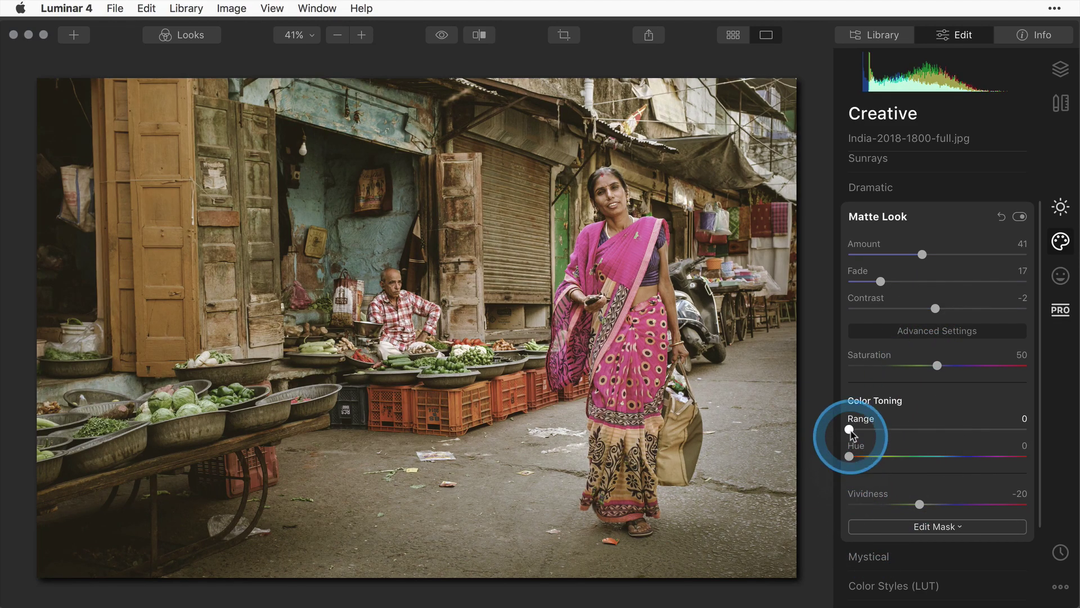
{"action": "left_click_drag", "start_coordinate": [849, 430], "coordinate": [953, 430]}
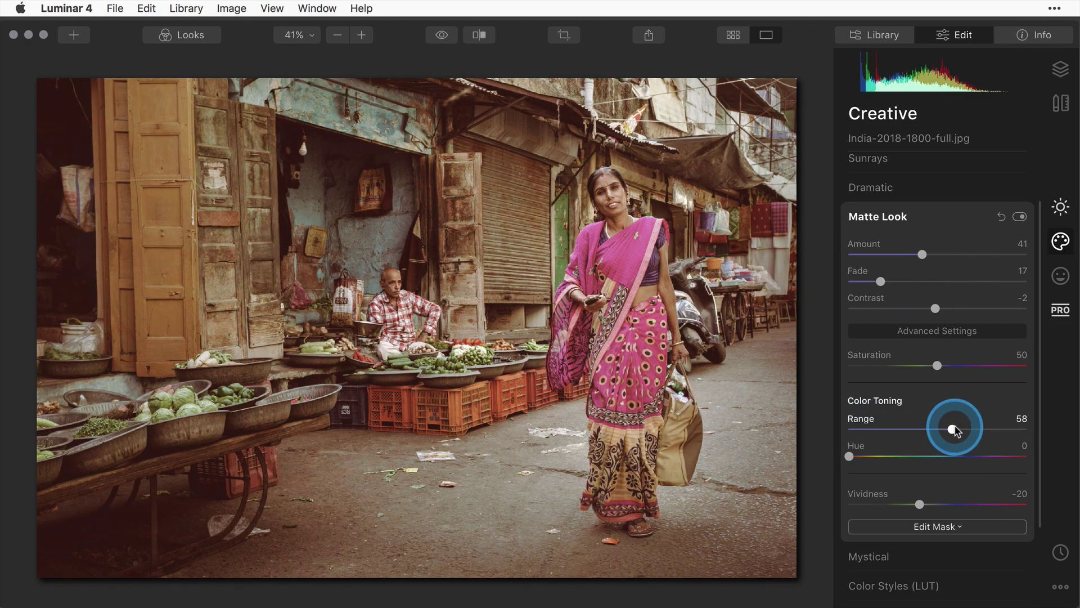
{"action": "left_click_drag", "start_coordinate": [859, 453], "coordinate": [863, 456]}
{"action": "left_click_drag", "start_coordinate": [922, 254], "coordinate": [947, 255]}
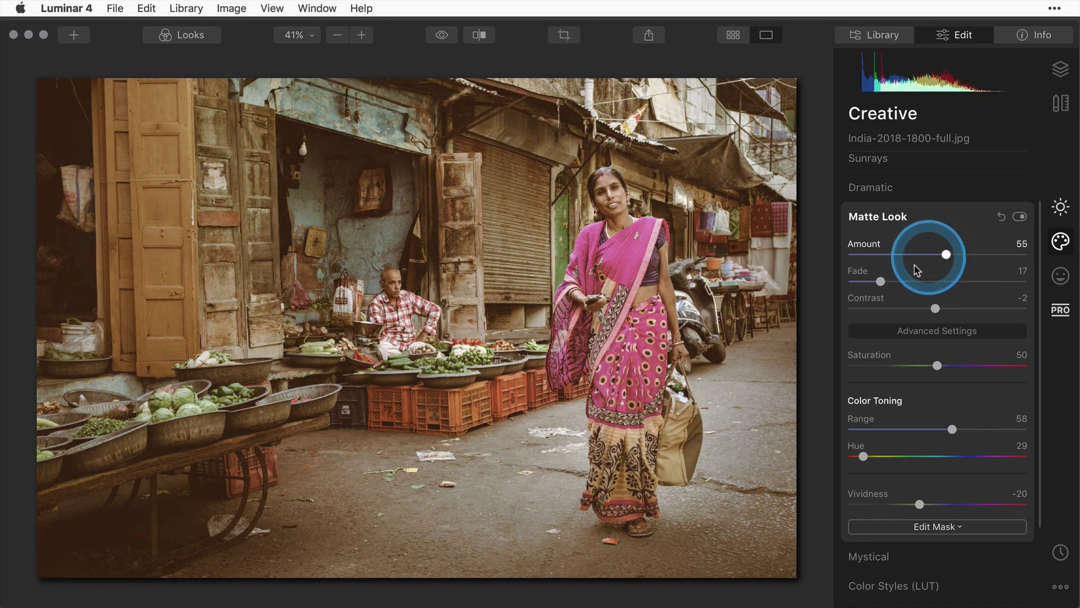
{"action": "left_click_drag", "start_coordinate": [881, 281], "coordinate": [897, 280]}
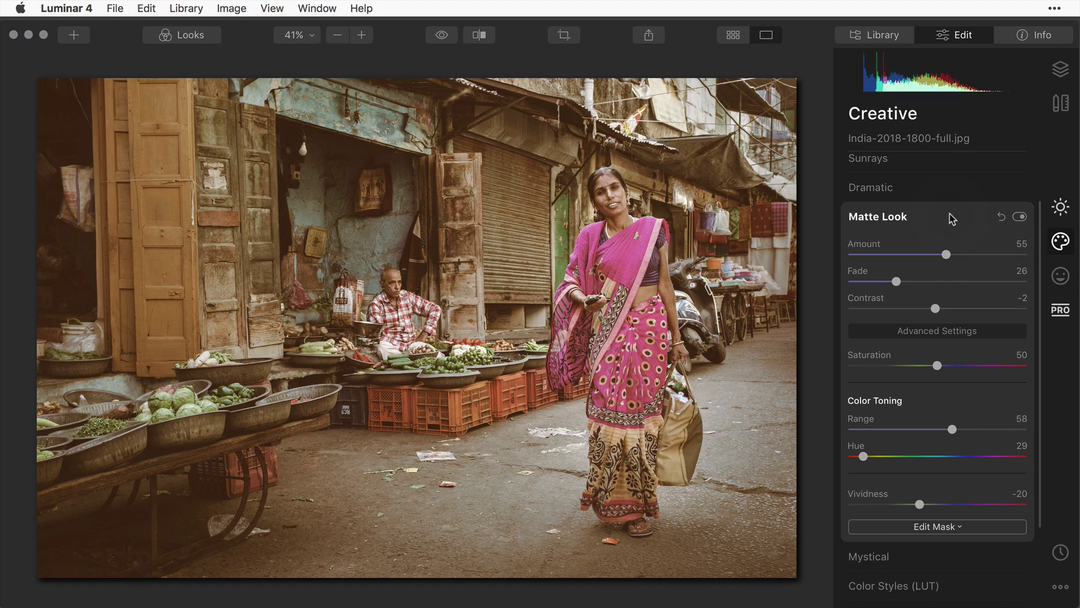
{"action": "left_click", "coordinate": [875, 254]}
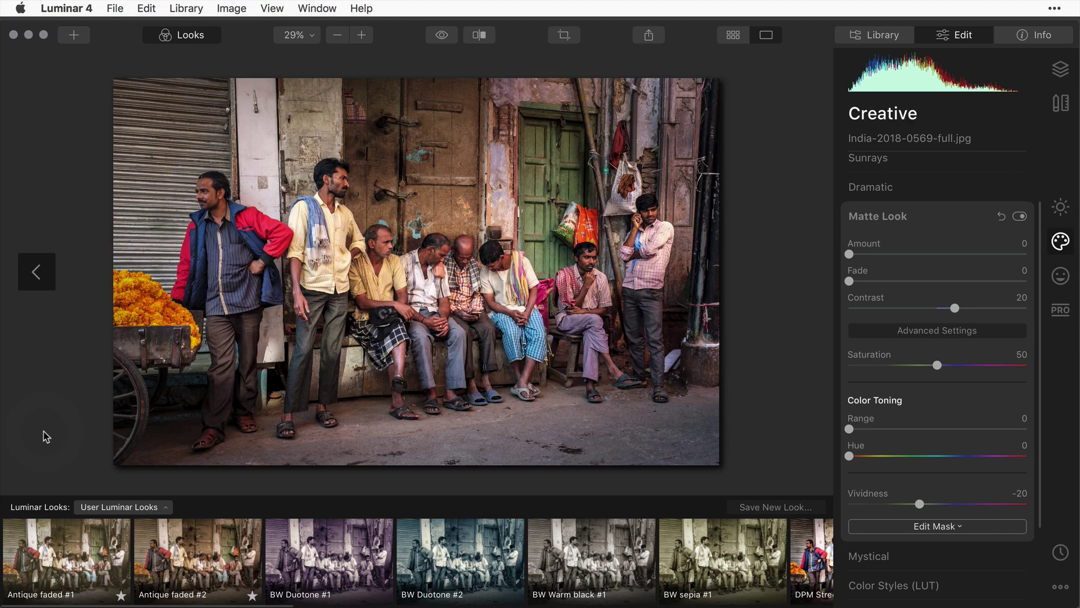
- Open the street-wall photo and apply the Antique faded #1 look at amount 70
{"action": "left_click", "coordinate": [46, 436]}
{"action": "left_click", "coordinate": [190, 536]}
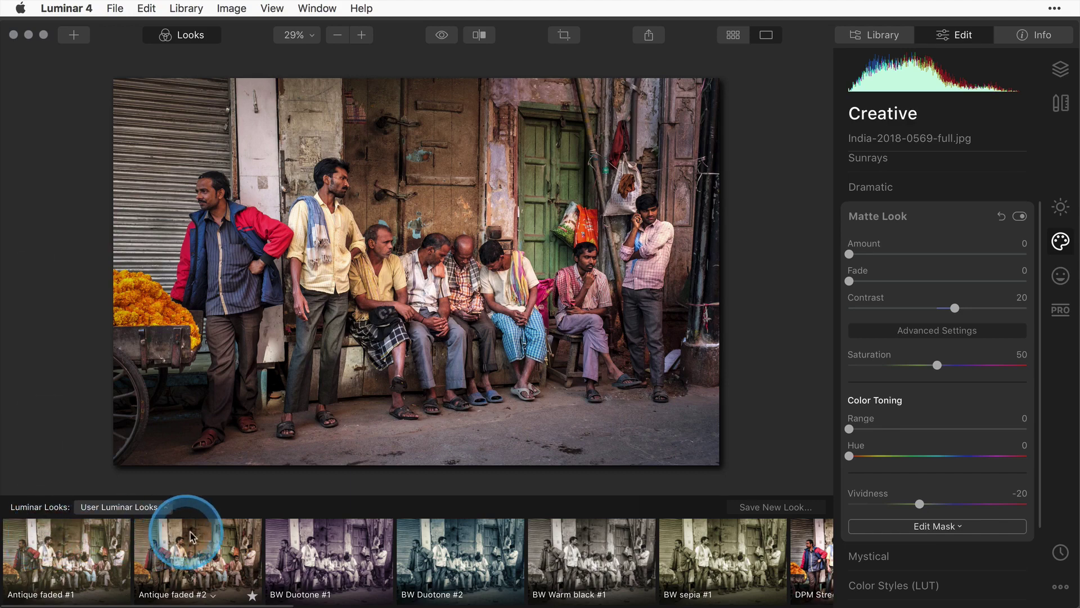
{"action": "left_click", "coordinate": [59, 537]}
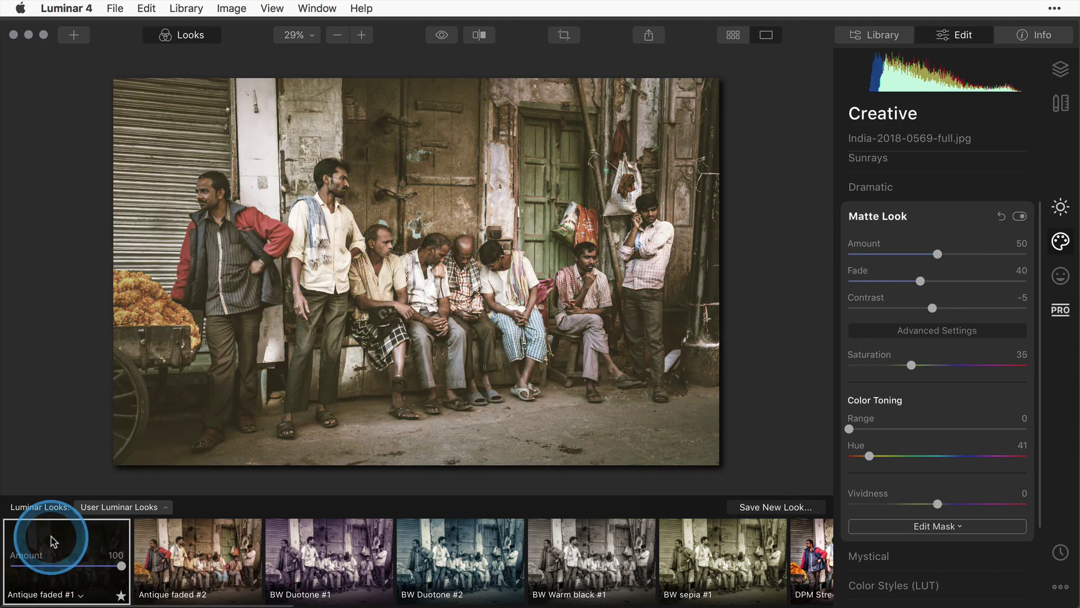
{"action": "left_click_drag", "start_coordinate": [120, 566], "coordinate": [79, 562]}
{"action": "left_click", "coordinate": [59, 364]}
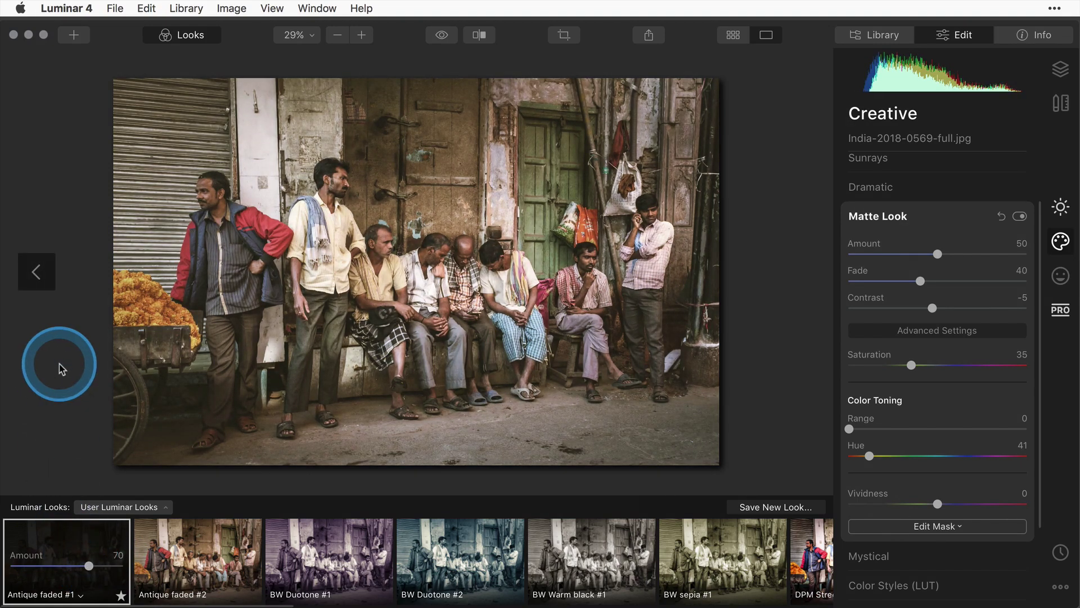